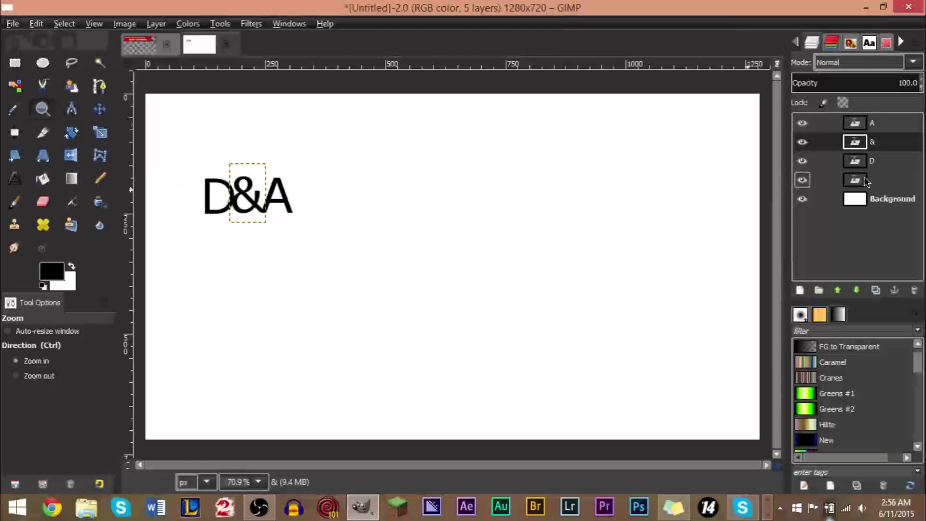
# Step: Select the Background layer and zoom in on the D&A text
pyautogui.click(870, 202)
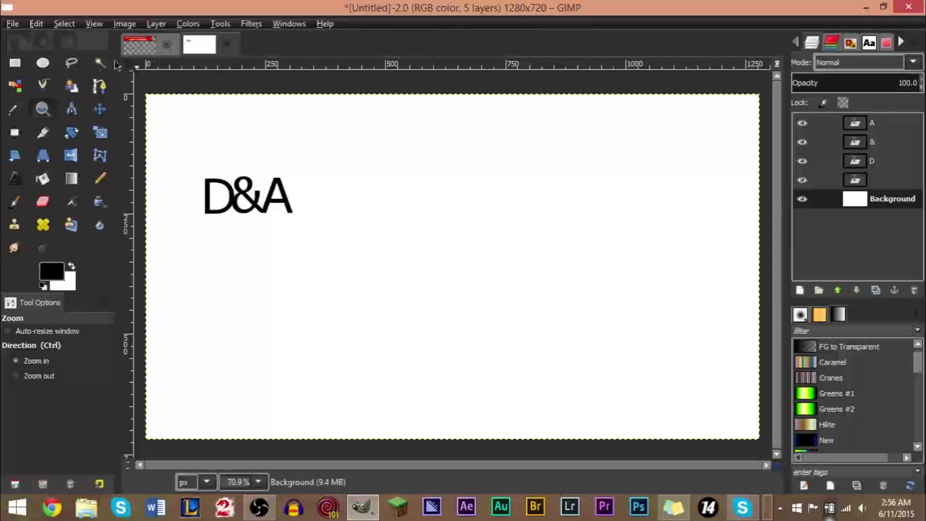
pyautogui.click(100, 109)
pyautogui.click(43, 109)
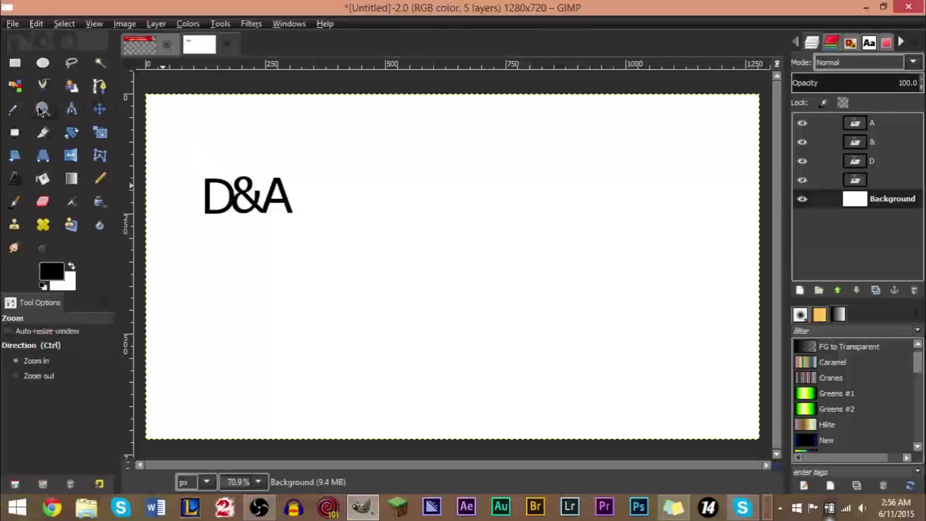
pyautogui.click(186, 185)
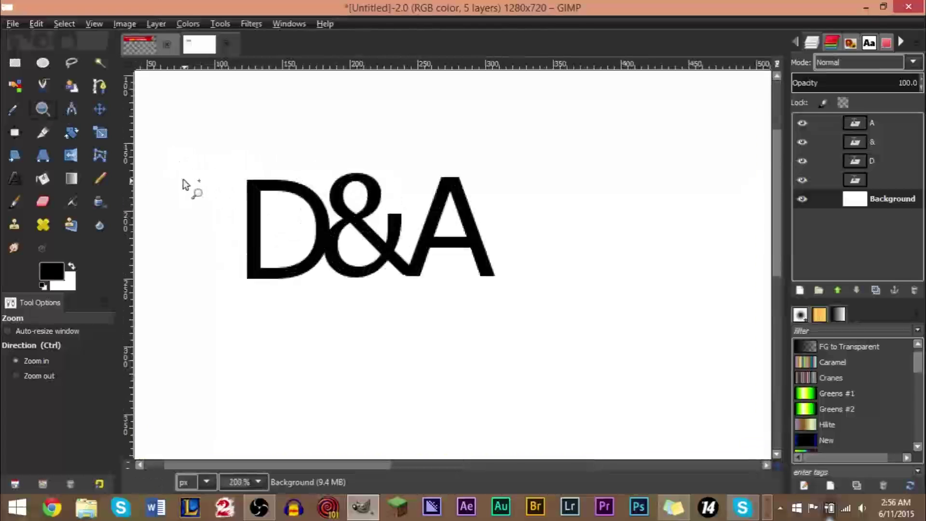
# Step: Nudge the & and A letters a few pixels to tighten the D&A spacing
pyautogui.click(100, 109)
pyautogui.moveTo(328, 244); pyautogui.dragTo(324, 242)
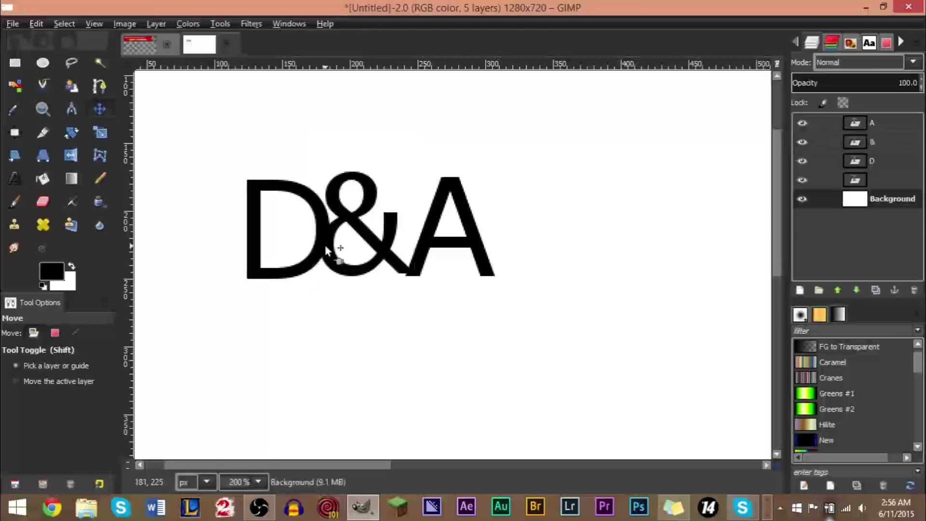
pyautogui.moveTo(423, 251); pyautogui.dragTo(391, 245)
pyautogui.click(361, 237)
# Step: Make the Background, D, & and A layers active one after another
pyautogui.click(410, 292)
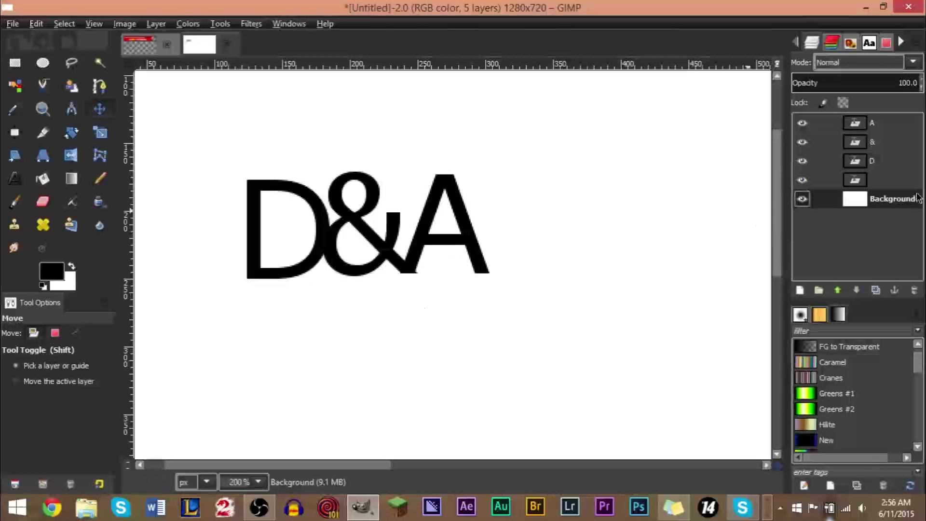
pyautogui.click(882, 161)
pyautogui.click(880, 144)
pyautogui.click(859, 125)
# Step: Hide and show the A, & and D layers to check each letter
pyautogui.click(802, 124)
pyautogui.click(802, 125)
pyautogui.click(802, 141)
pyautogui.click(802, 142)
pyautogui.click(802, 161)
pyautogui.click(802, 161)
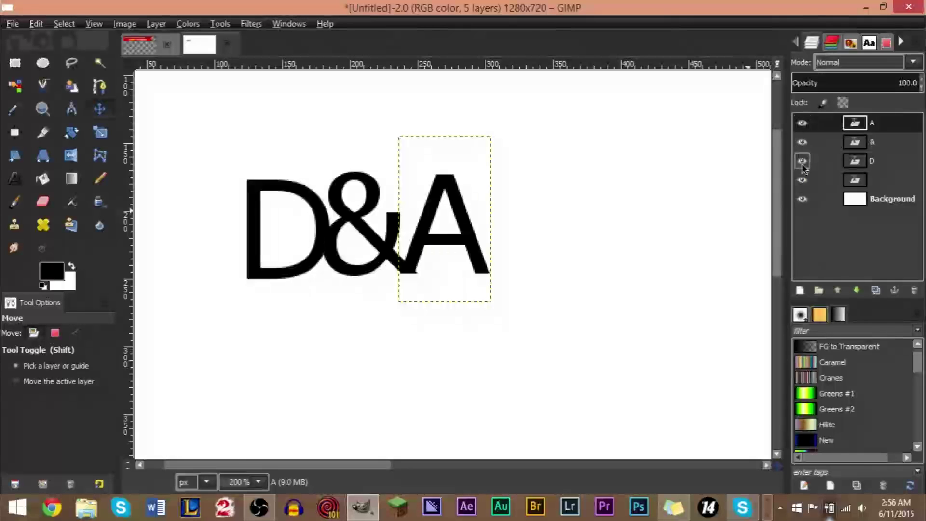
pyautogui.click(803, 143)
pyautogui.click(802, 161)
pyautogui.click(802, 161)
pyautogui.click(802, 142)
pyautogui.click(803, 125)
pyautogui.click(803, 124)
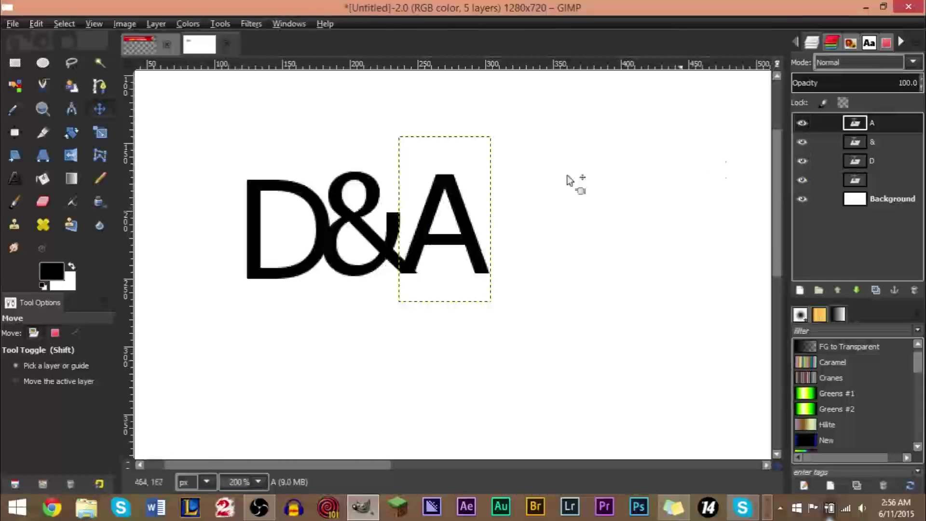
pyautogui.rightClick(858, 127)
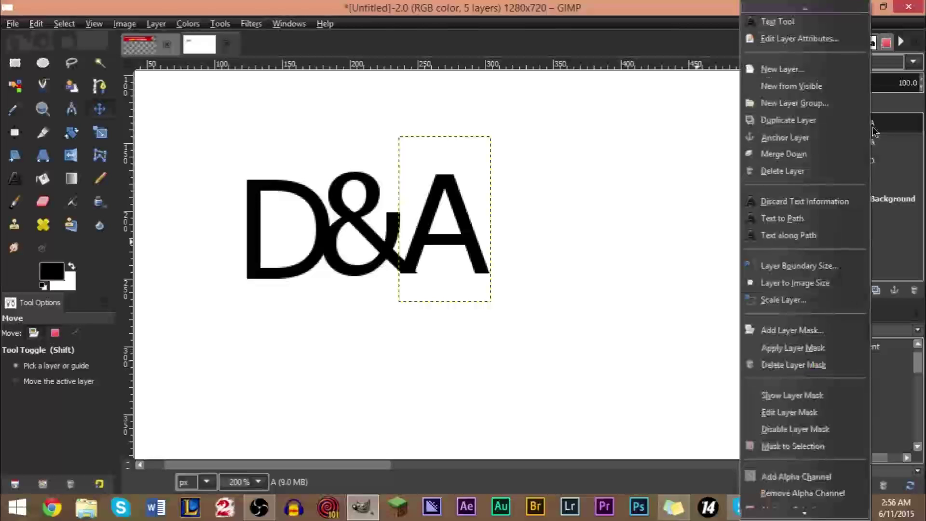
pyautogui.click(815, 167)
pyautogui.rightClick(859, 140)
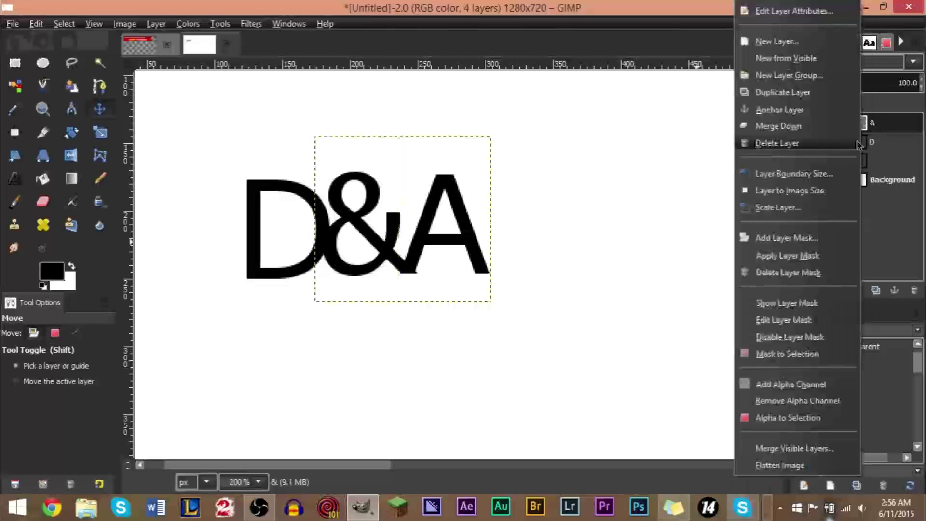
pyautogui.click(823, 125)
pyautogui.click(807, 124)
pyautogui.click(806, 124)
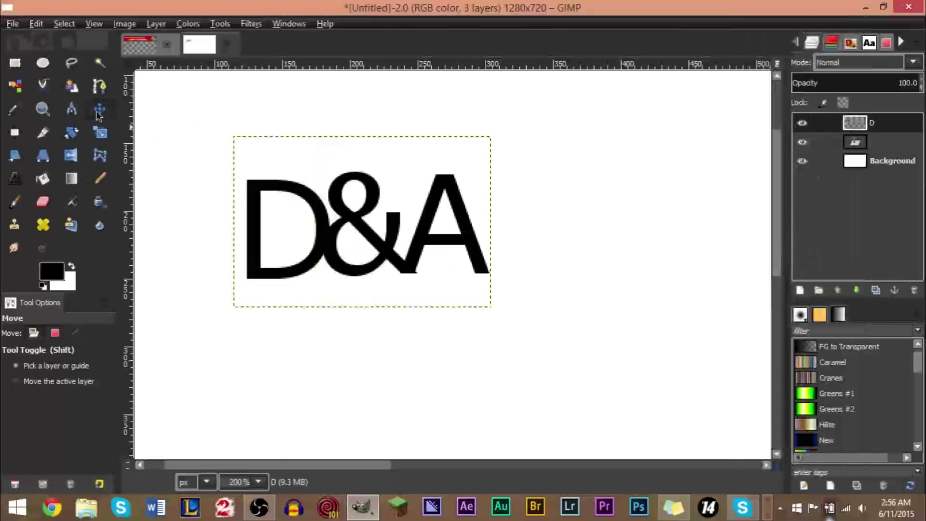
pyautogui.moveTo(450, 240); pyautogui.dragTo(403, 245)
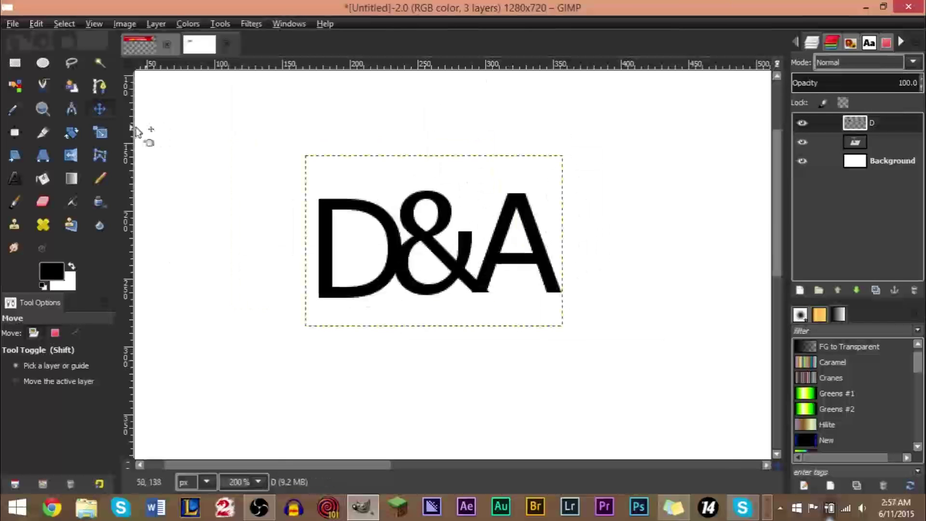
pyautogui.hotkey('ctrl', 'z')
pyautogui.hotkey('ctrl', 'z')
pyautogui.hotkey('ctrl', 'z')
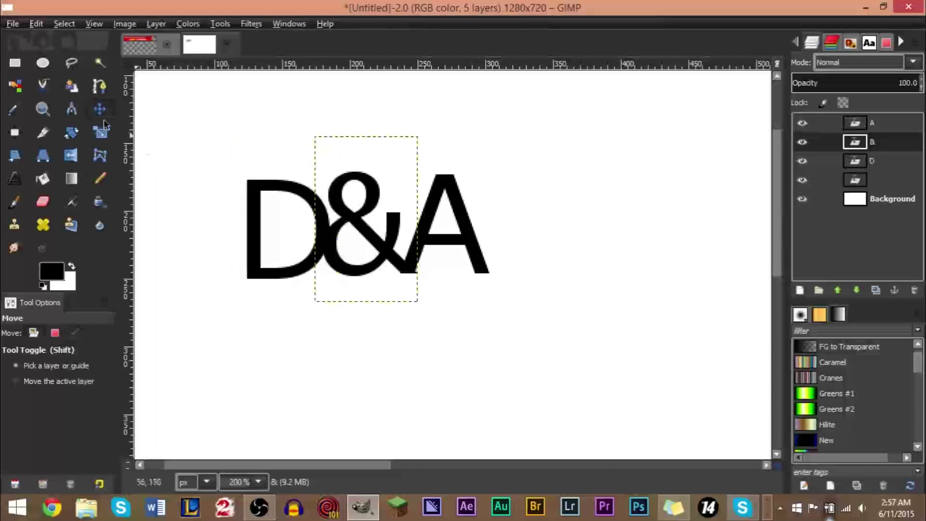
# Step: Zoom out to the whole canvas and chain the & and D layers to A
pyautogui.click(42, 109)
pyautogui.keyDown('ctrl'); pyautogui.click(347, 181); pyautogui.keyUp('ctrl')
pyautogui.keyDown('ctrl'); pyautogui.click(347, 180); pyautogui.keyUp('ctrl')
pyautogui.keyDown('ctrl'); pyautogui.click(348, 181); pyautogui.keyUp('ctrl')
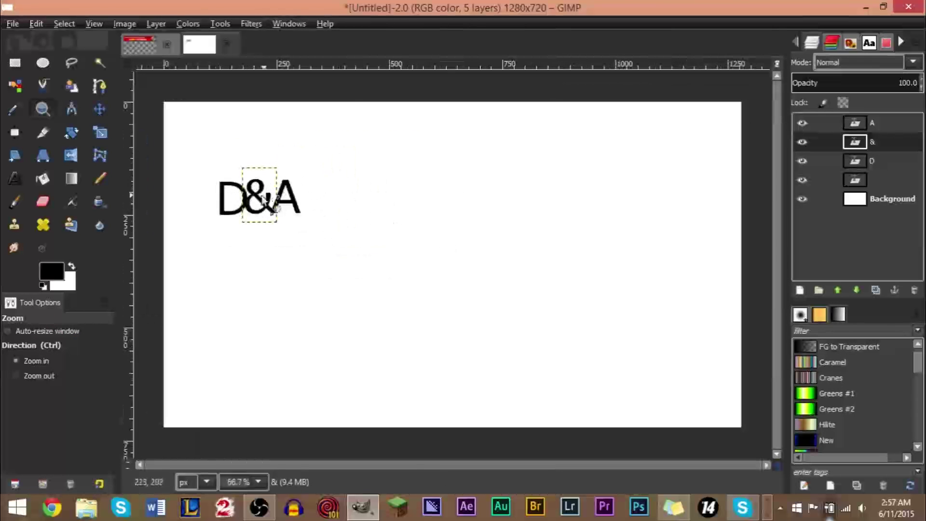
pyautogui.click(873, 124)
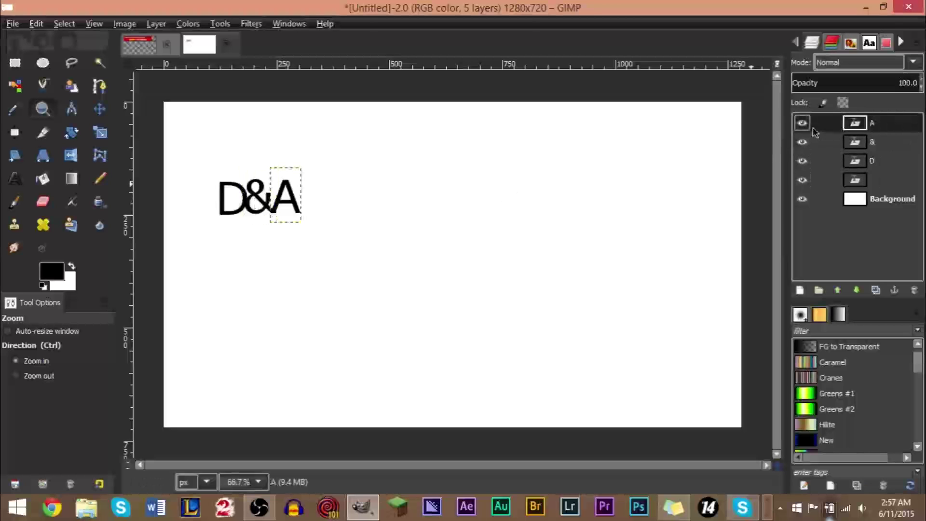
pyautogui.click(821, 142)
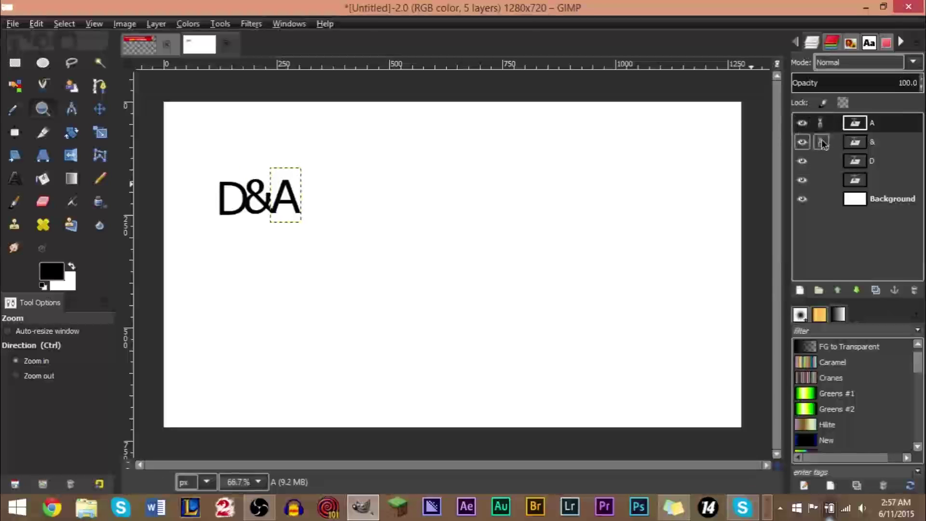
pyautogui.click(820, 161)
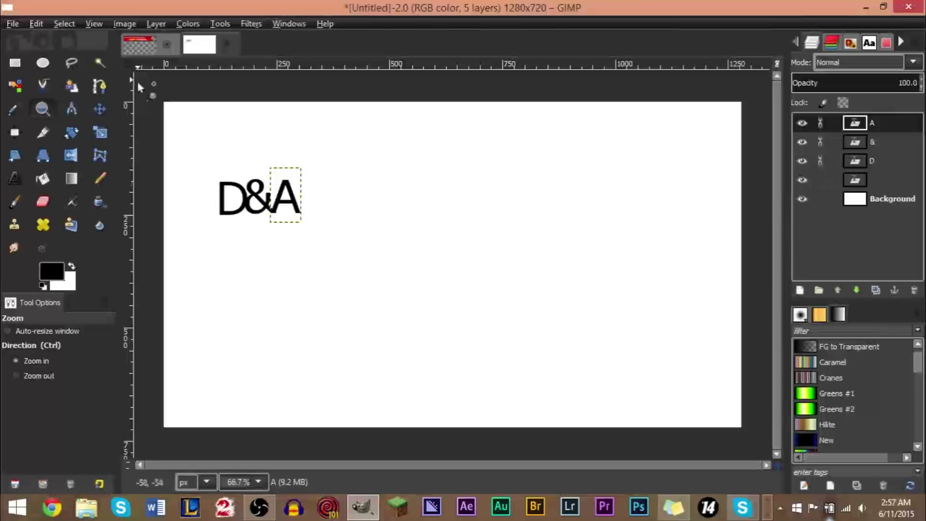
# Step: Drag the linked D&A letters right toward the canvas centre
pyautogui.click(100, 109)
pyautogui.click(879, 140)
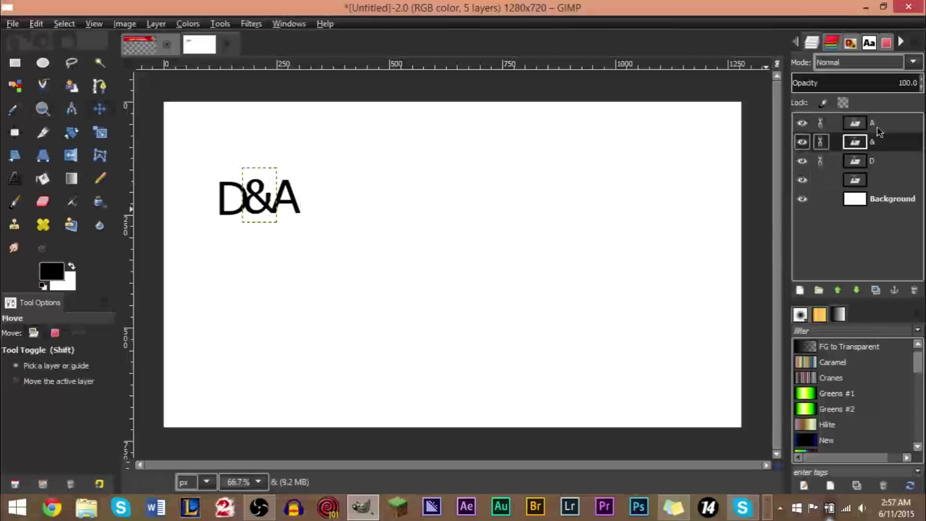
pyautogui.click(879, 123)
pyautogui.moveTo(307, 211); pyautogui.dragTo(460, 273)
pyautogui.moveTo(412, 252); pyautogui.dragTo(424, 198)
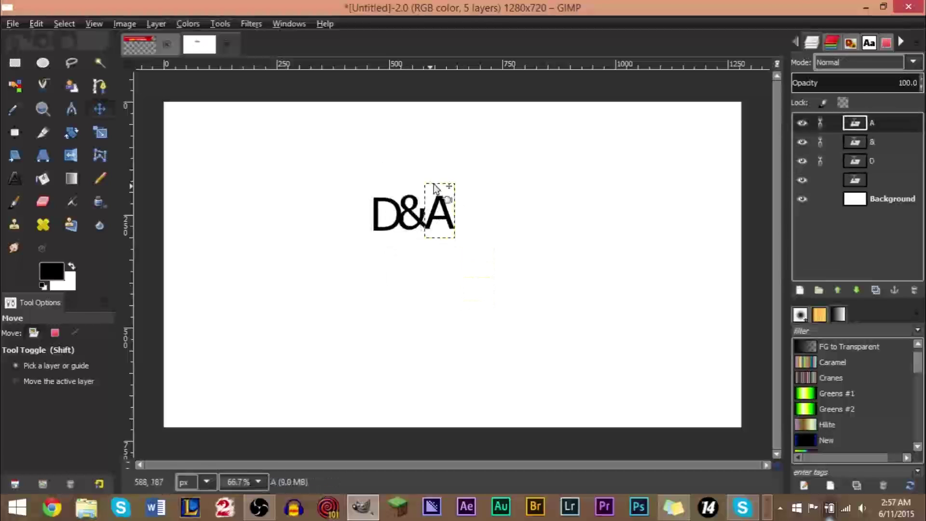
# Step: Unlink the letters and shift A, & and D right so D sits against &A
pyautogui.click(820, 123)
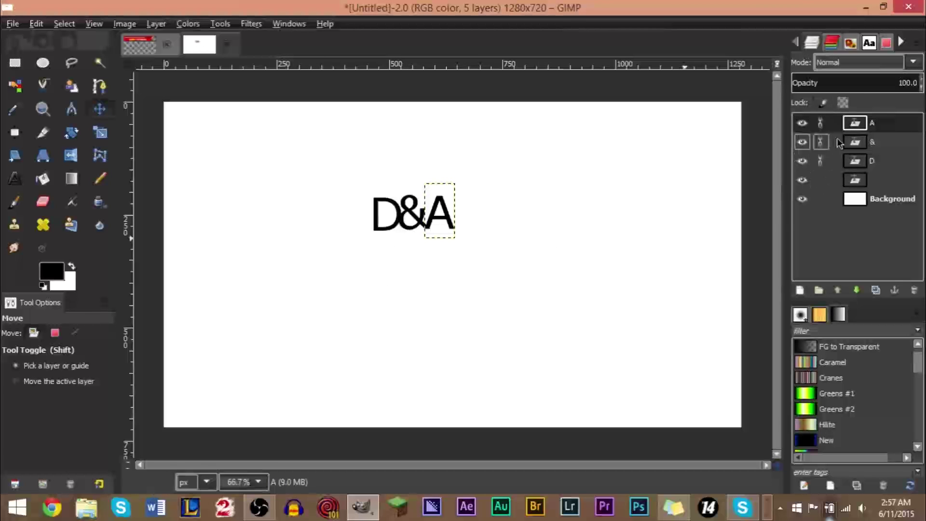
pyautogui.click(820, 141)
pyautogui.click(820, 161)
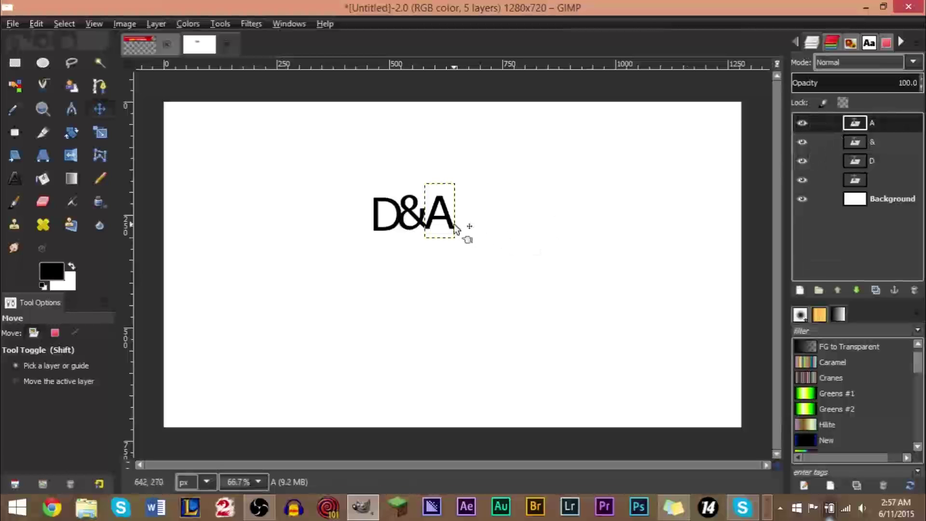
pyautogui.moveTo(454, 227); pyautogui.dragTo(502, 228)
pyautogui.moveTo(423, 226); pyautogui.dragTo(473, 230)
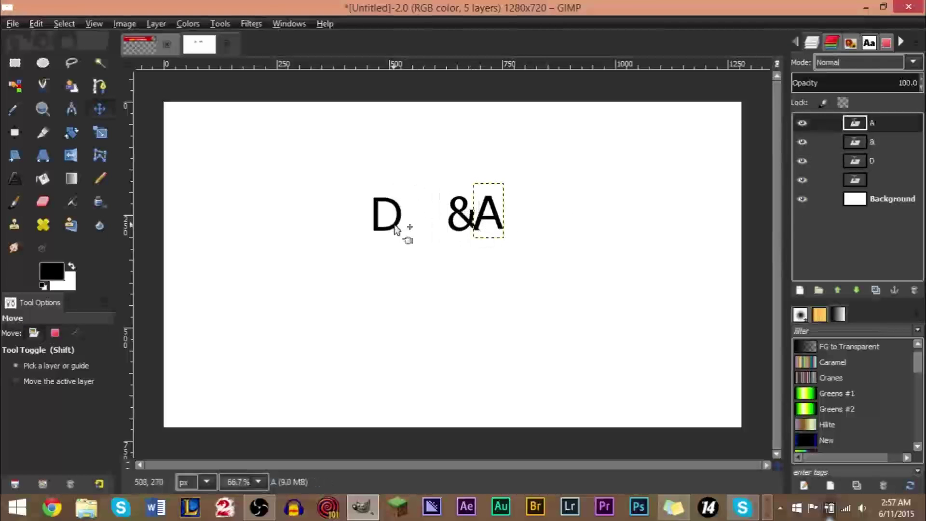
pyautogui.moveTo(405, 230); pyautogui.dragTo(449, 231)
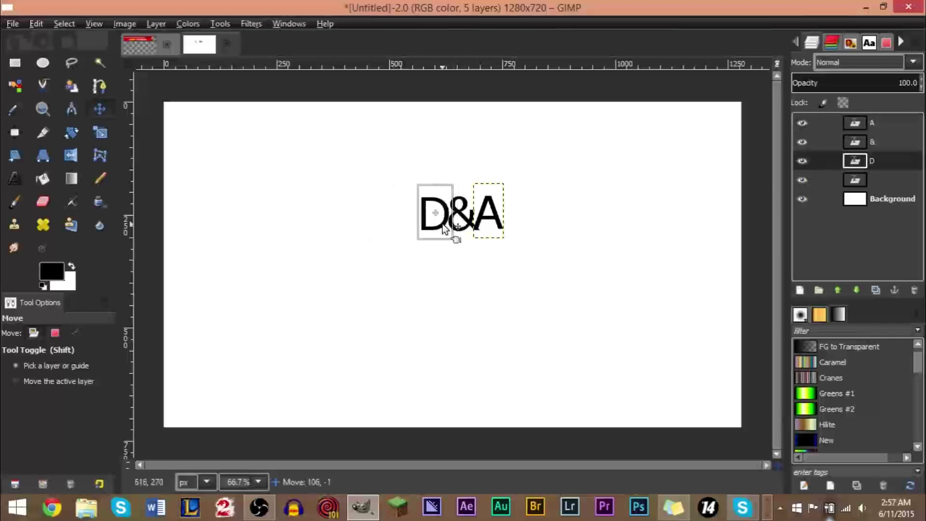
# Step: Re-chain A, & and D, move them up-left together, then show the commentary template
pyautogui.click(888, 123)
pyautogui.click(821, 123)
pyautogui.click(820, 142)
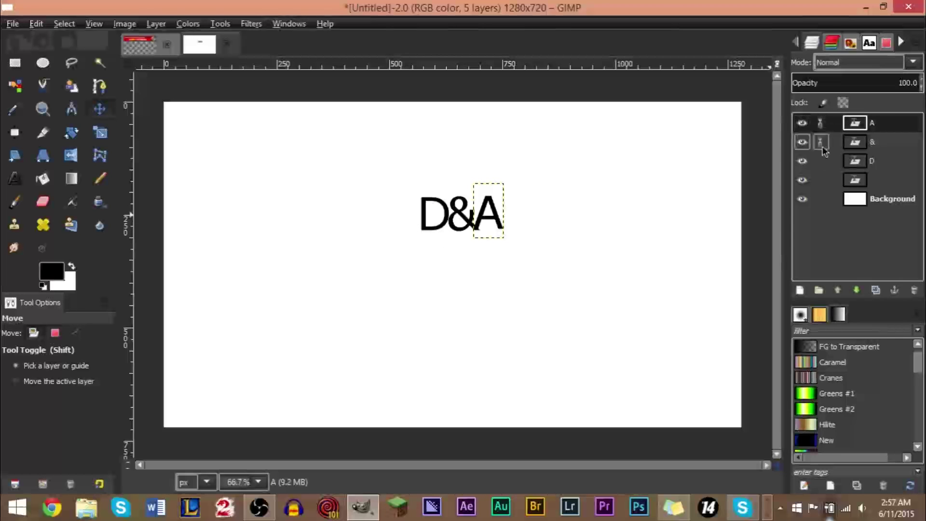
pyautogui.click(820, 161)
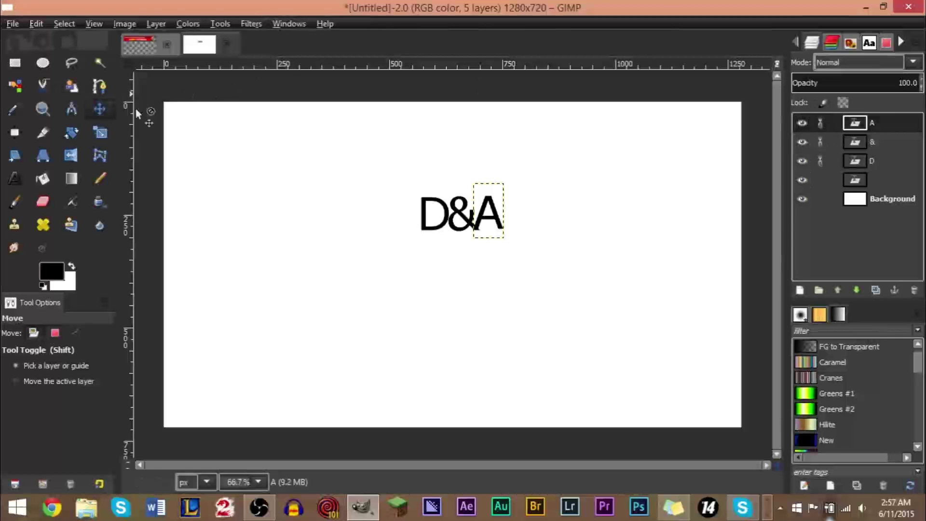
pyautogui.moveTo(445, 226); pyautogui.dragTo(365, 208)
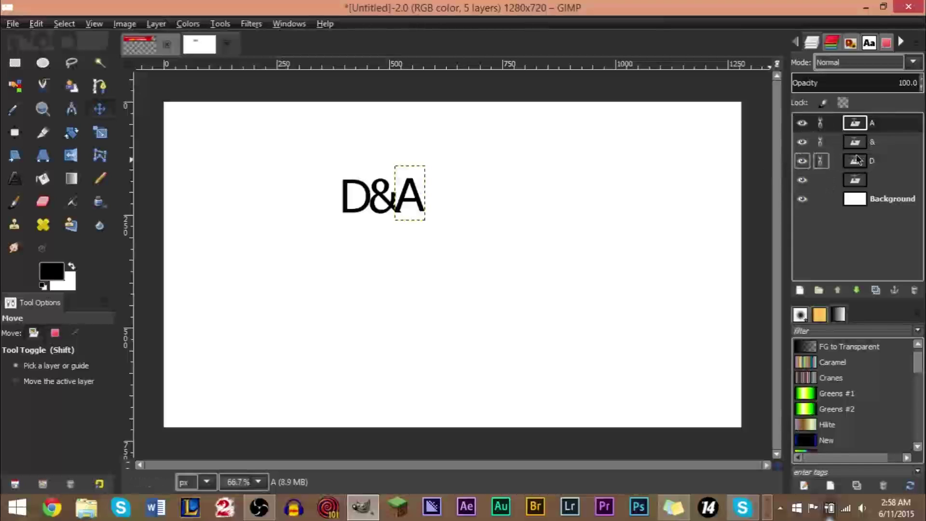
pyautogui.click(143, 39)
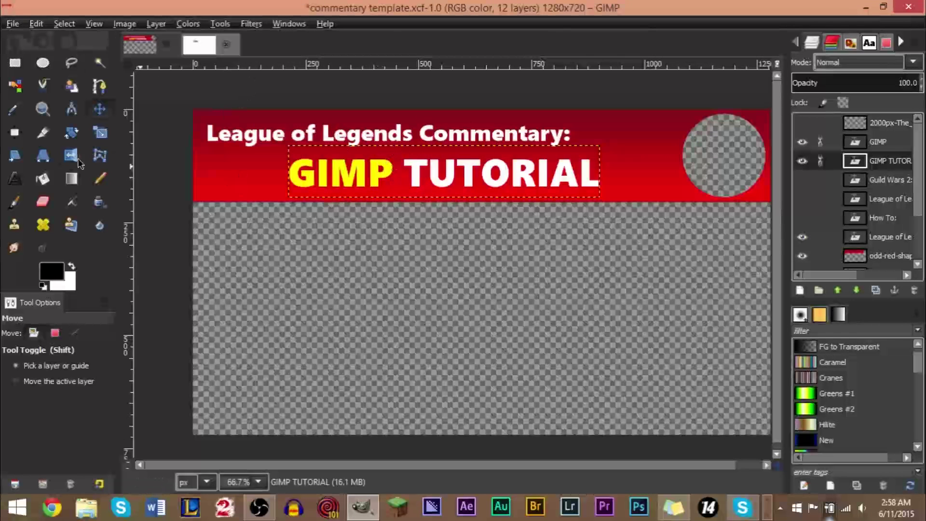
# Step: Append 'ADASDA' to the GIMP TUTORIAL title and delete the extra trailing letter
pyautogui.click(15, 179)
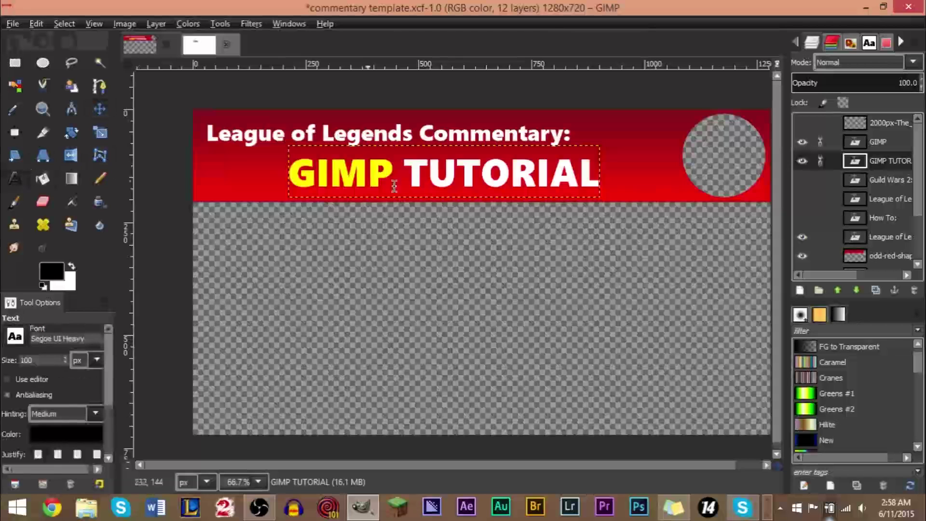
pyautogui.click(602, 188)
pyautogui.write('ADASDA')
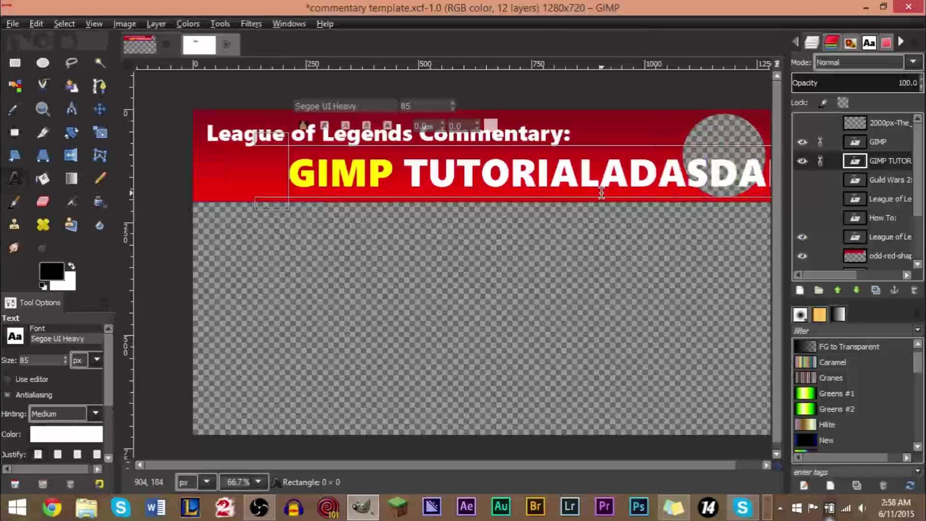
pyautogui.press('BackSpace')
pyautogui.press('BackSpace')
pyautogui.press('BackSpace')
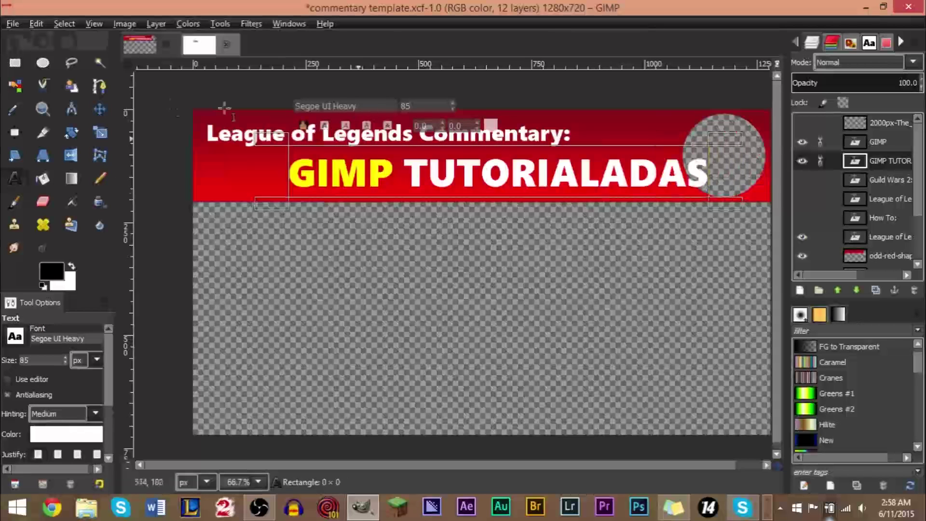
# Step: Check the yellow GIMP and white title layers, shift both left, then undo
pyautogui.click(100, 109)
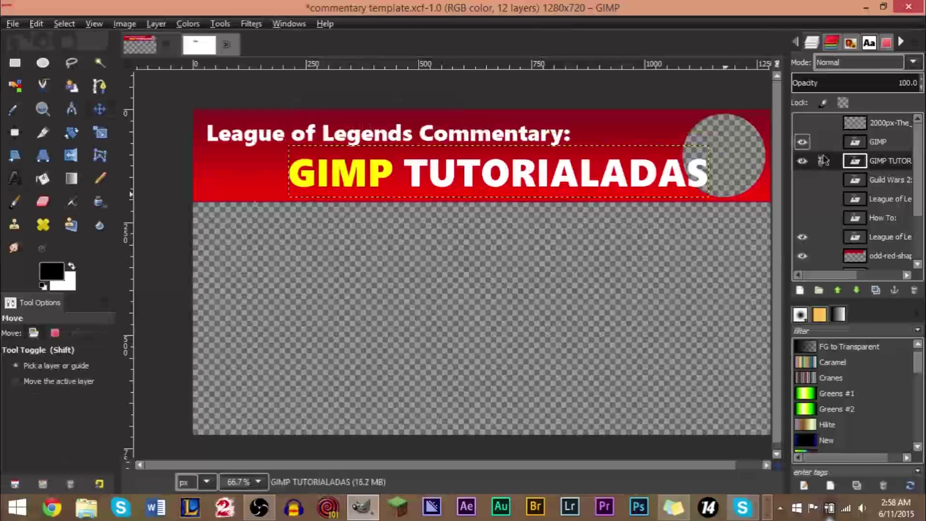
pyautogui.click(804, 142)
pyautogui.click(802, 141)
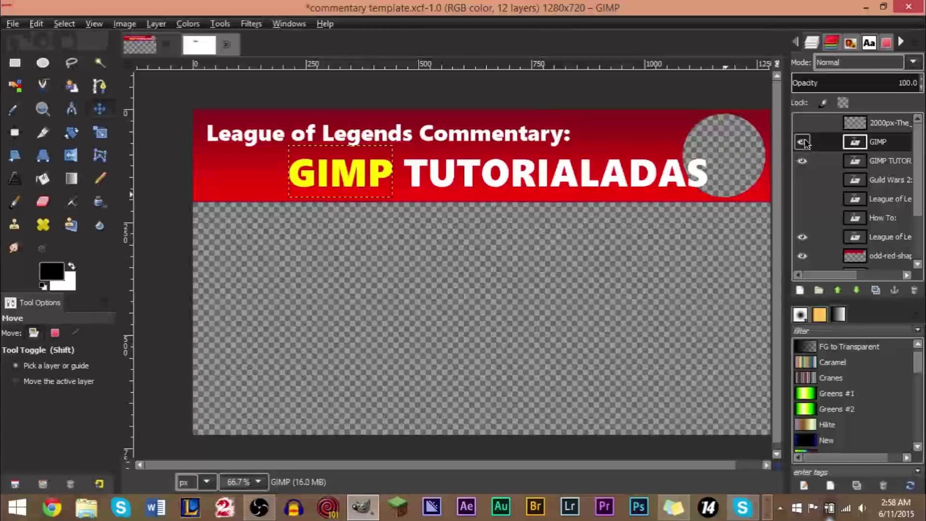
pyautogui.click(802, 161)
pyautogui.click(802, 160)
pyautogui.moveTo(387, 177); pyautogui.dragTo(314, 181)
pyautogui.moveTo(380, 181); pyautogui.dragTo(308, 186)
pyautogui.hotkey('ctrl', 'z')
pyautogui.hotkey('ctrl', 'z')
pyautogui.hotkey('ctrl', 'z')
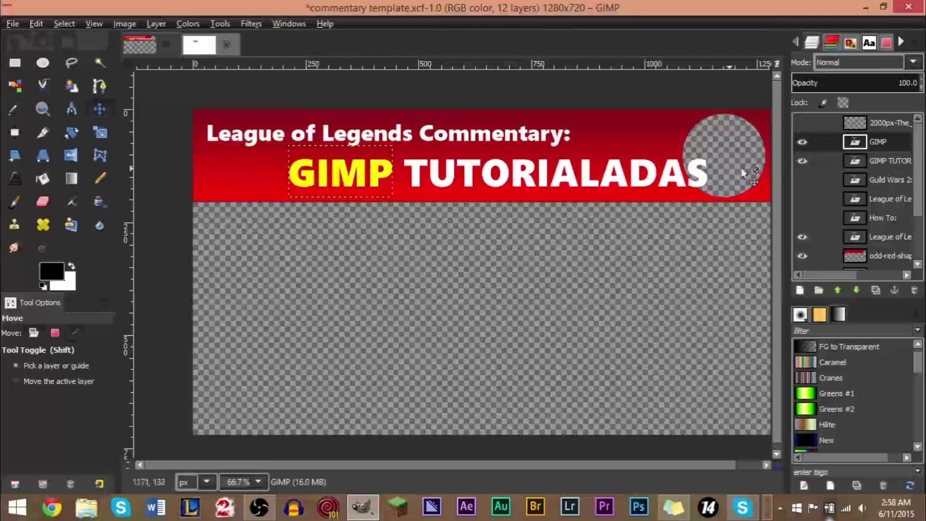
# Step: Merge the GIMP layer down and move the merged title, then undo both
pyautogui.rightClick(882, 141)
pyautogui.click(819, 155)
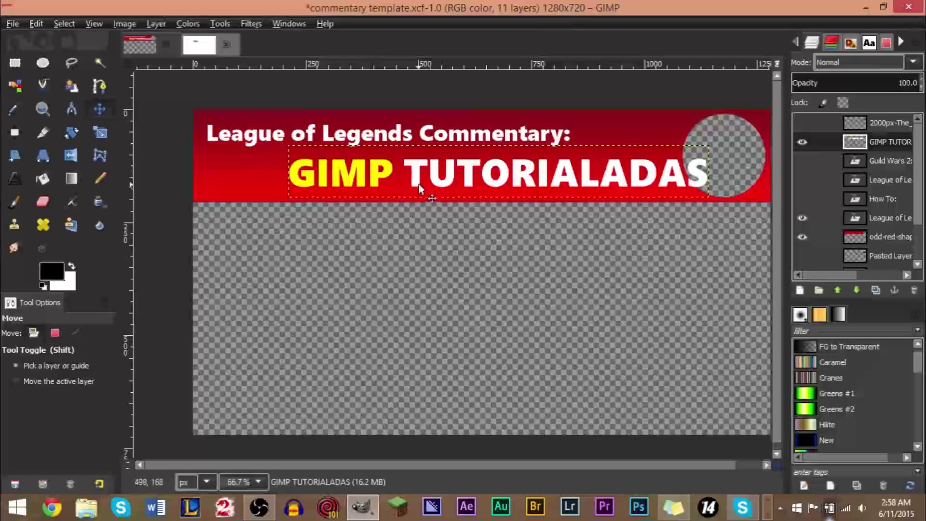
pyautogui.moveTo(419, 184); pyautogui.dragTo(386, 181)
pyautogui.hotkey('ctrl', 'z')
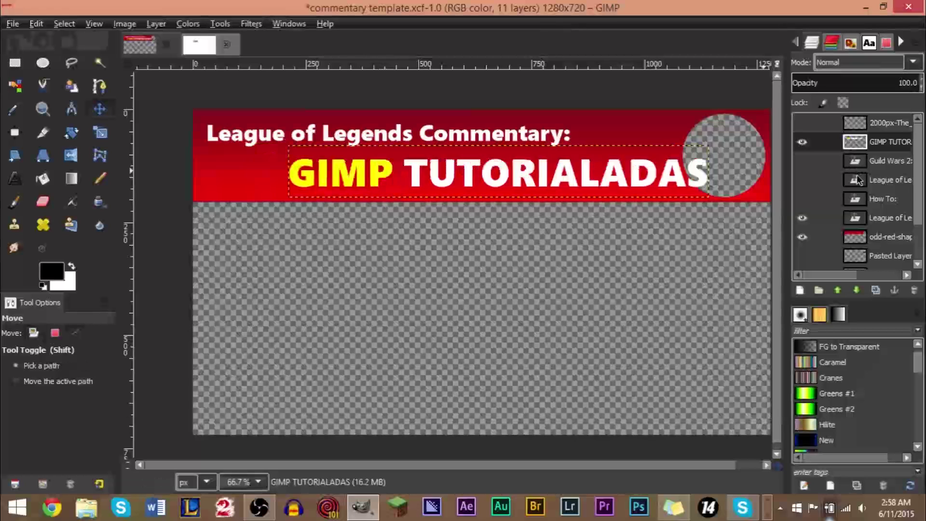
pyautogui.hotkey('ctrl', 'z')
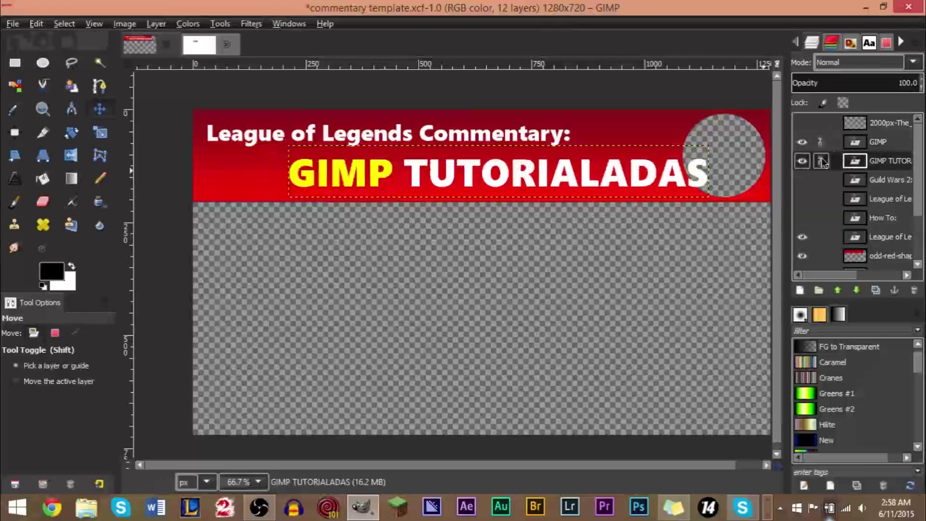
# Step: Chain the title and yellow GIMP layers and drag them left together
pyautogui.click(820, 160)
pyautogui.click(820, 141)
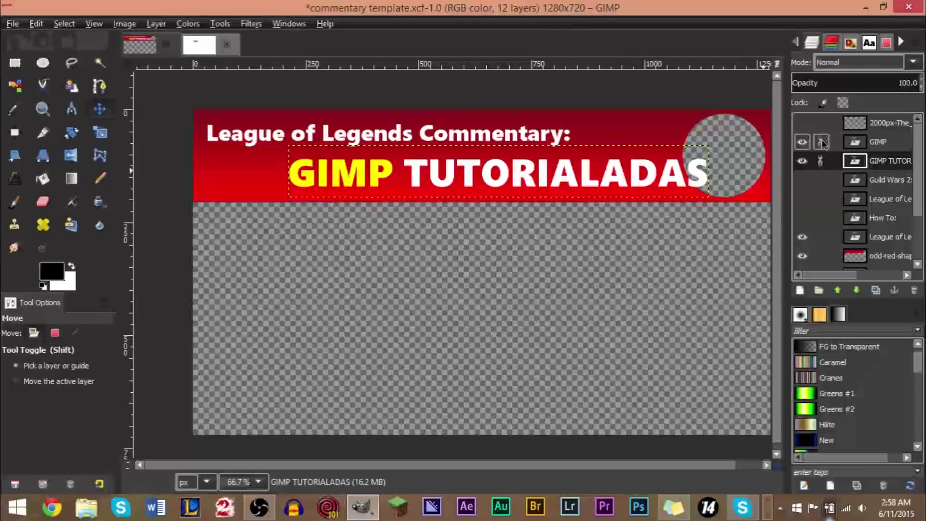
pyautogui.moveTo(625, 184); pyautogui.dragTo(577, 178)
pyautogui.click(877, 143)
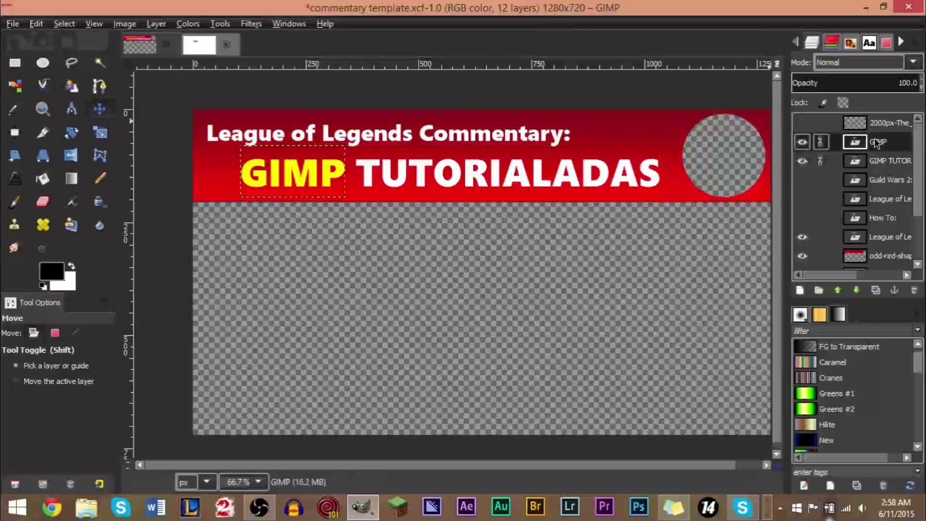
pyautogui.click(802, 141)
pyautogui.click(802, 142)
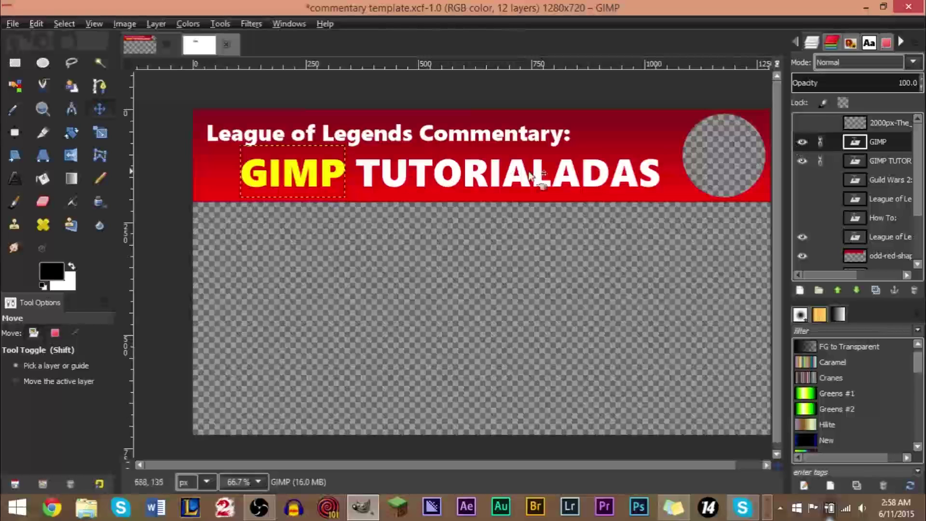
# Step: Unchain the two title layers, test-move the white title, and undo that move
pyautogui.click(820, 161)
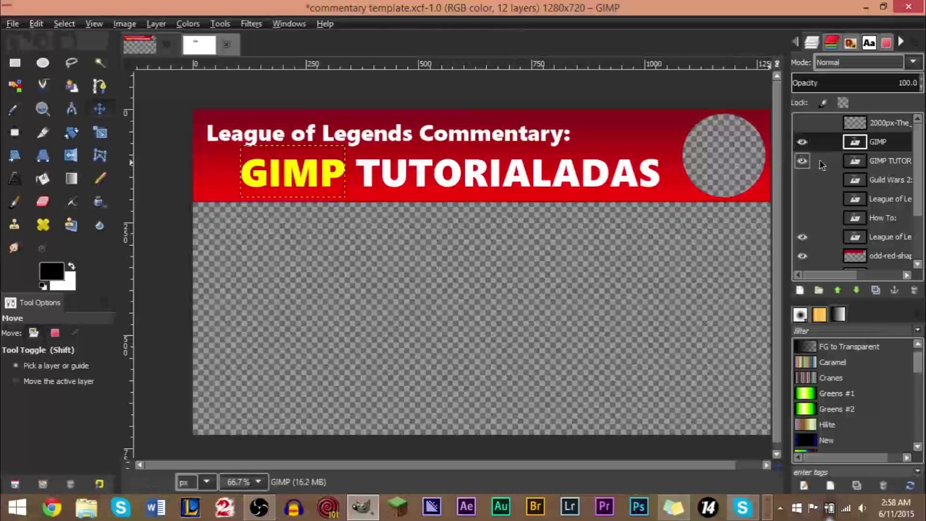
pyautogui.click(860, 163)
pyautogui.moveTo(578, 187)
pyautogui.mouseDown()
pyautogui.moveTo(559, 189)
pyautogui.moveTo(554, 217)
pyautogui.moveTo(575, 191)
pyautogui.mouseUp()
pyautogui.hotkey('ctrl', 'z')
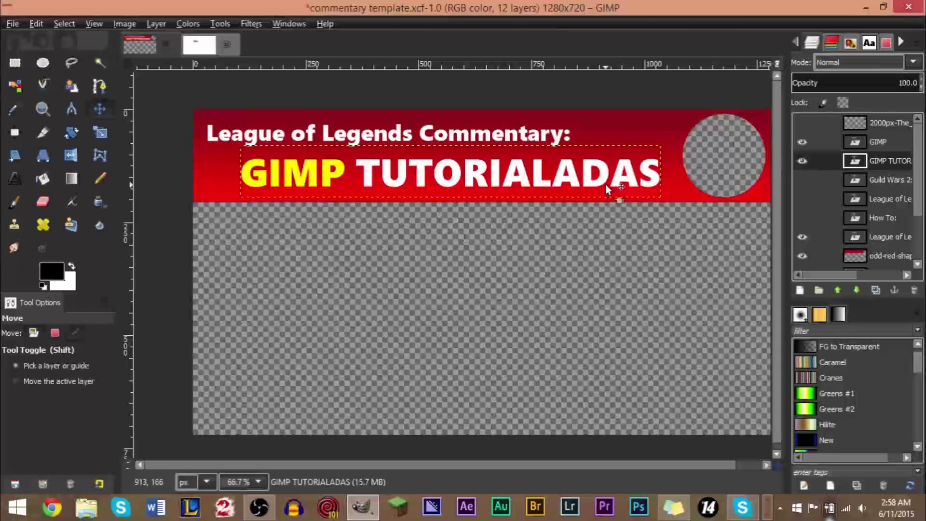